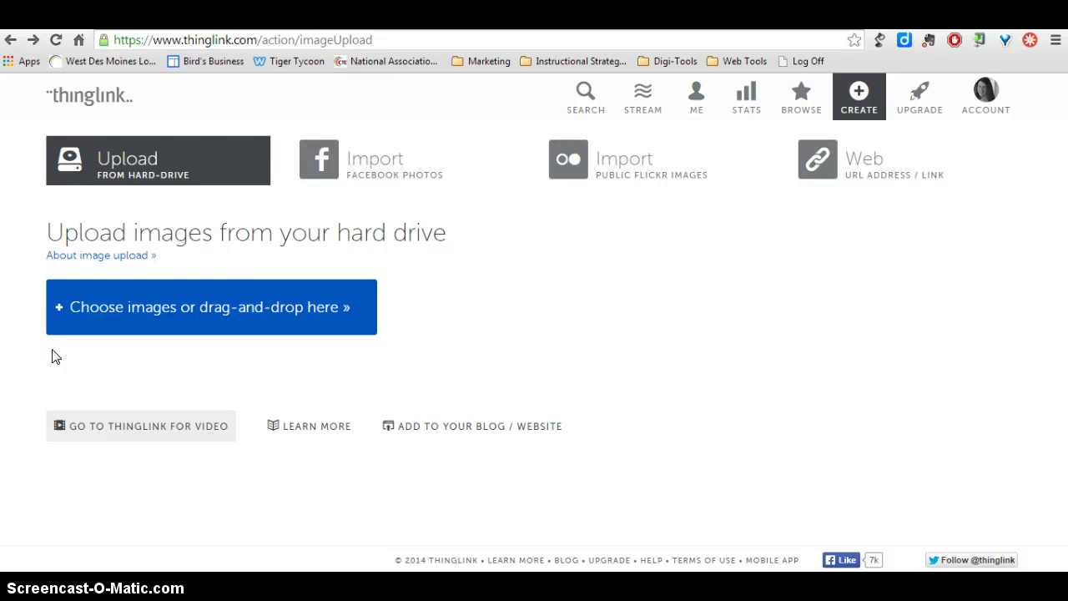
Step: Pick the shop photo IMG_1047[1] from Downloads, not IMG_1131[1], and upload it as the base image
left_click(200, 309)
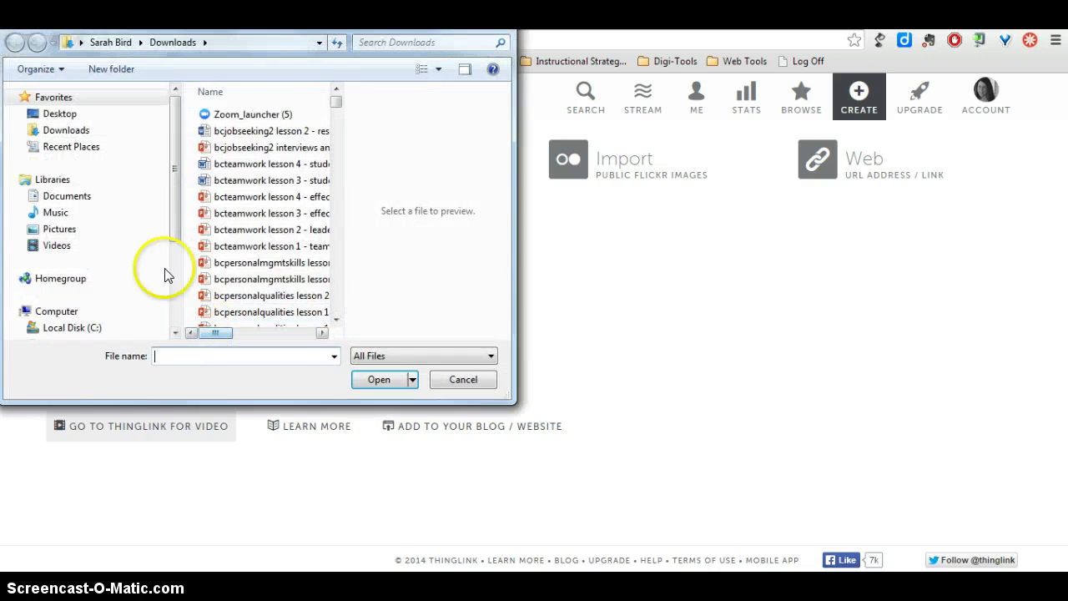
left_click(338, 299)
left_click_drag(338, 305, 338, 304)
left_click_drag(340, 213, 336, 200)
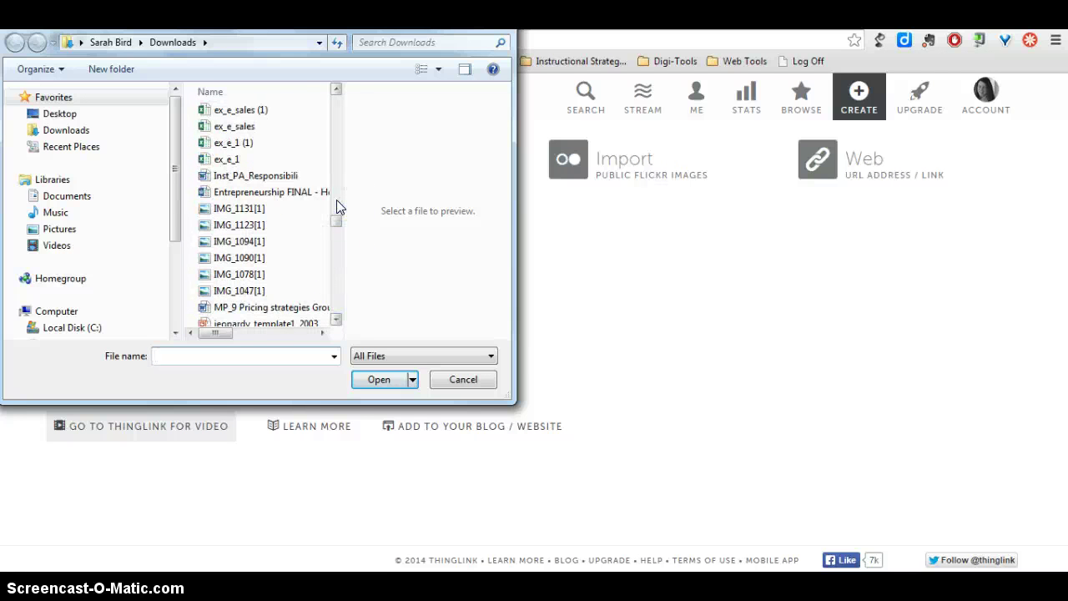
left_click(270, 209)
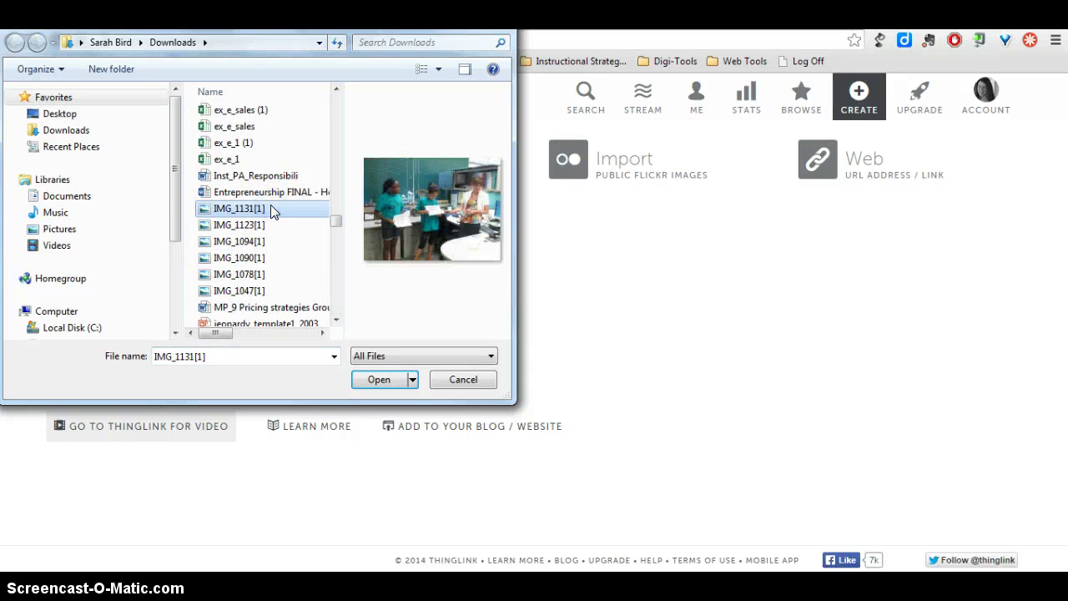
left_click(265, 291)
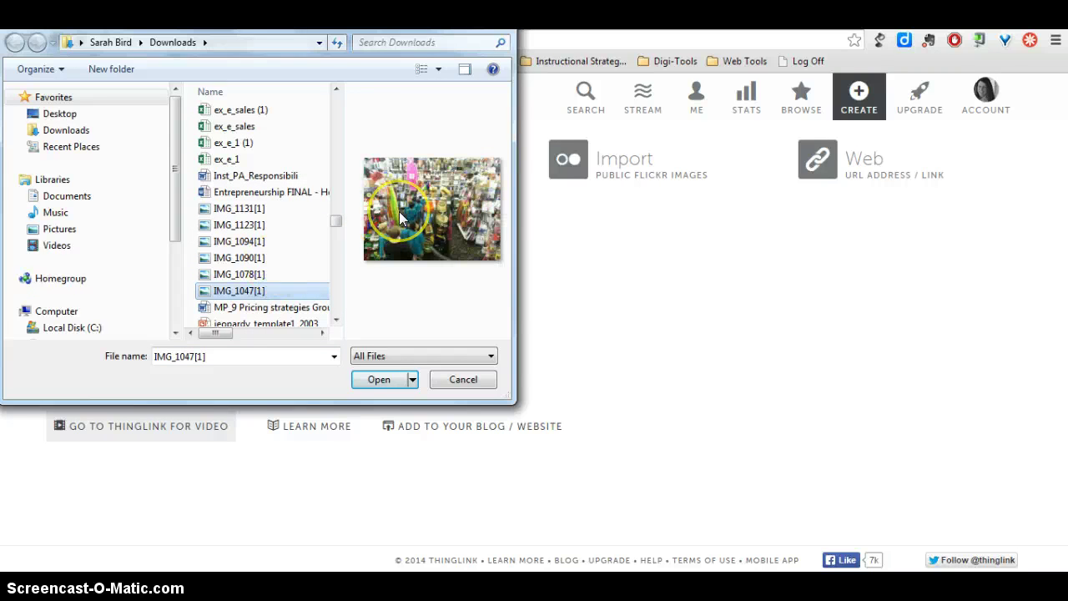
left_click(379, 379)
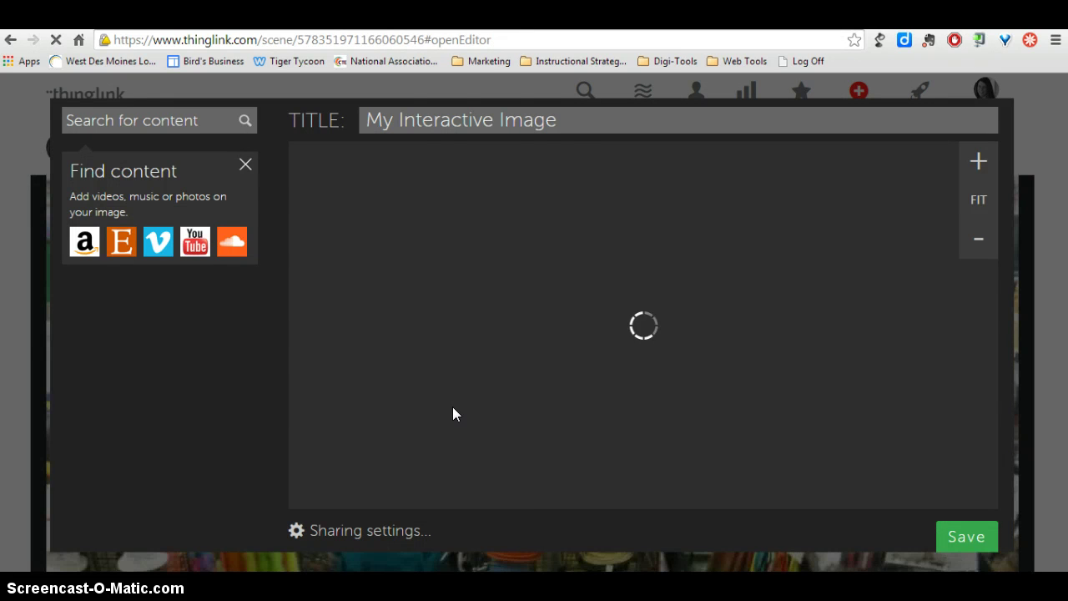
Step: Replace the default title 'My Interactive Image' with 'Entrepreneurship Camp'
left_click_drag(559, 121, 356, 122)
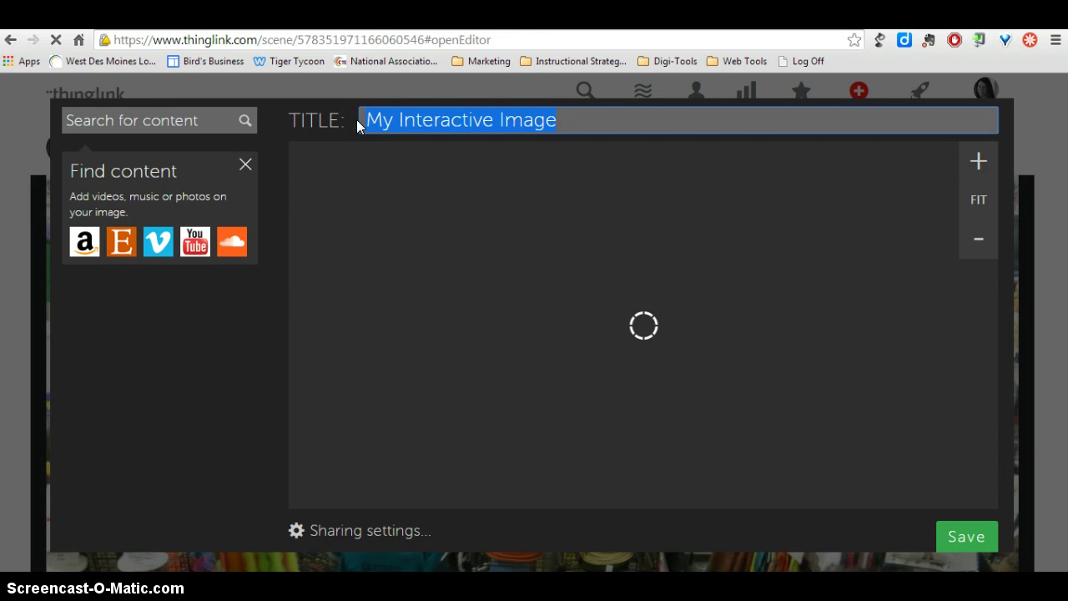
type("Entrepreneurship Camp")
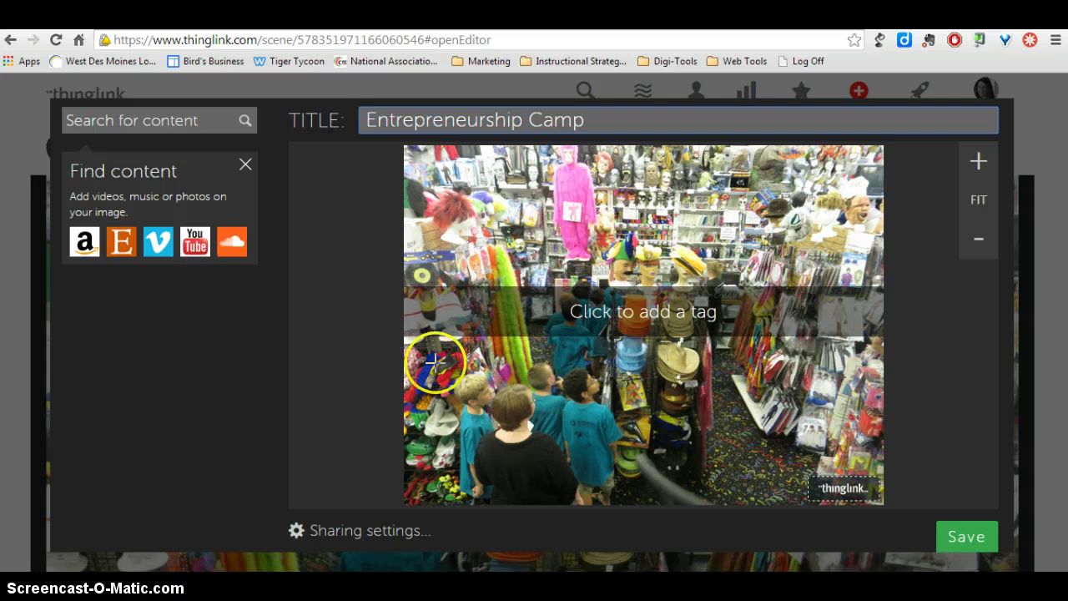
Step: Tag the photo's left side with the BizKids entrepreneurship page link, captioned 'Biz Kids'
left_click(434, 359)
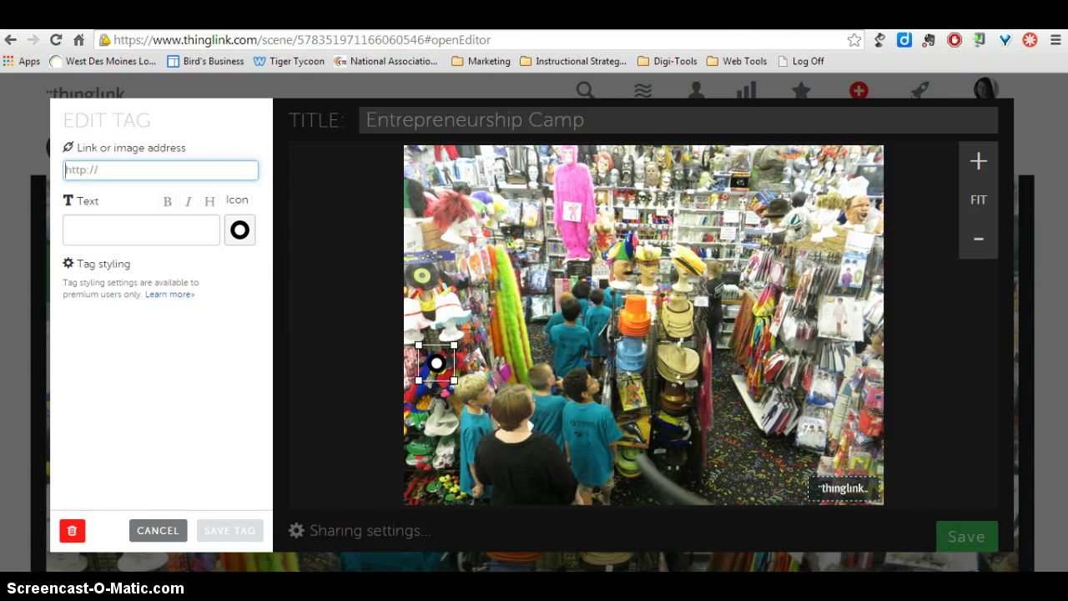
key("ctrl+Tab")
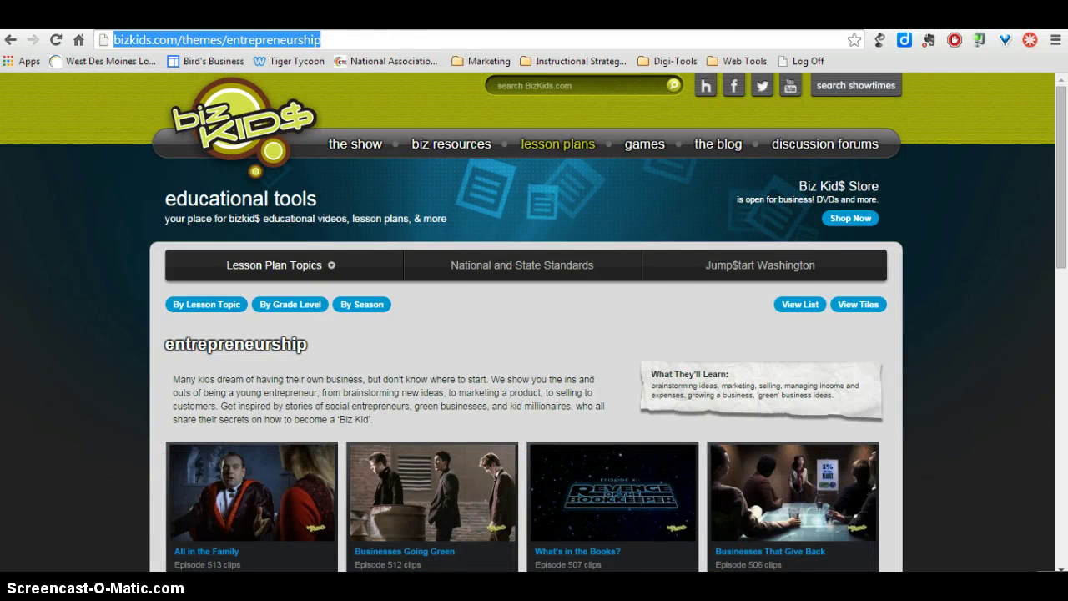
key("ctrl+Tab")
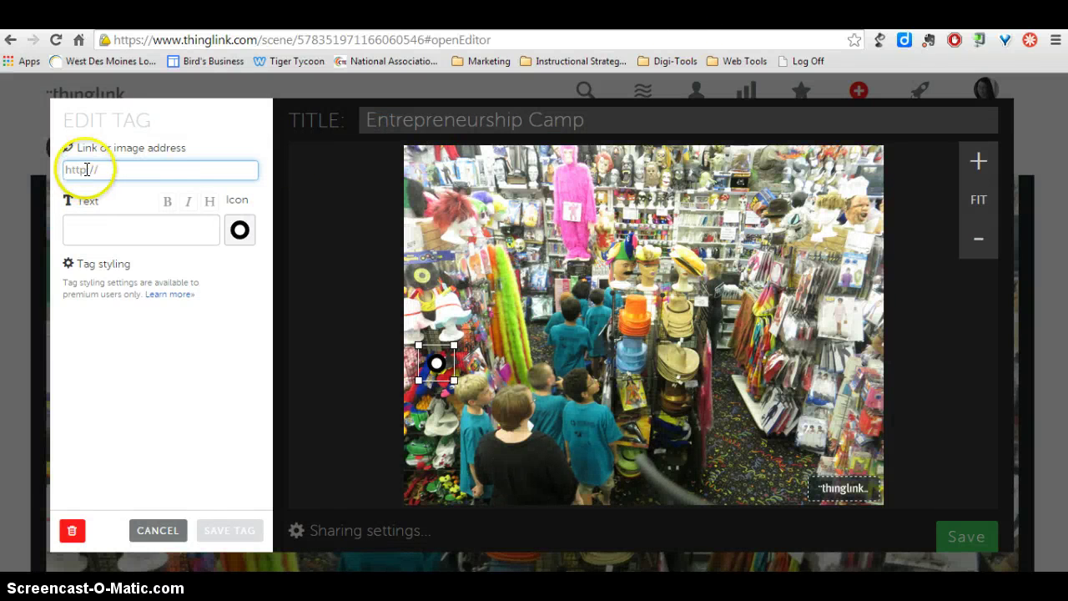
type("http://bizkids.com/themes/entrepreneurship/")
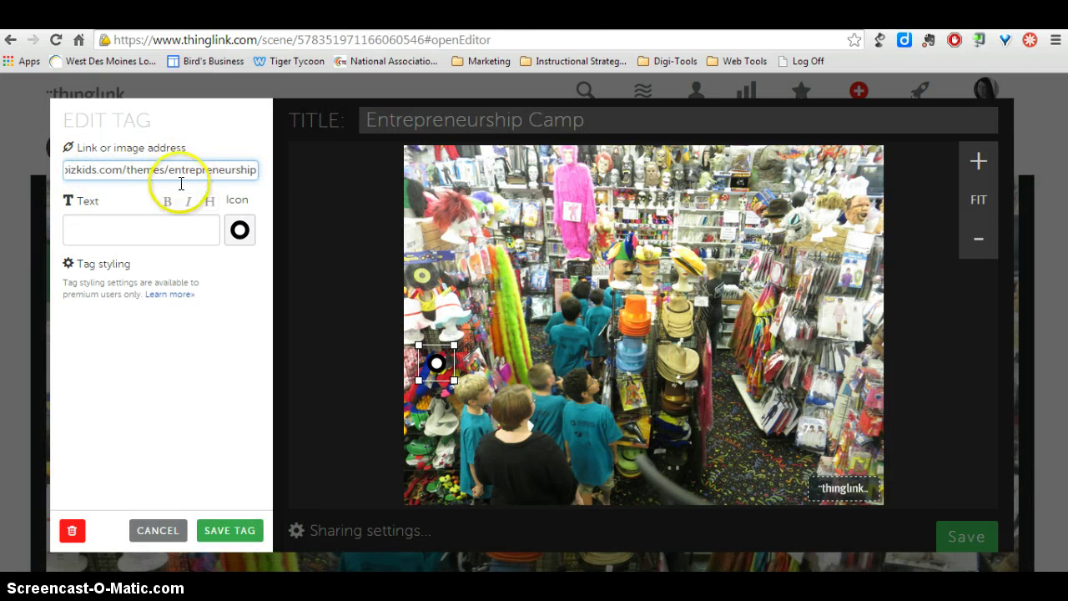
left_click(117, 222)
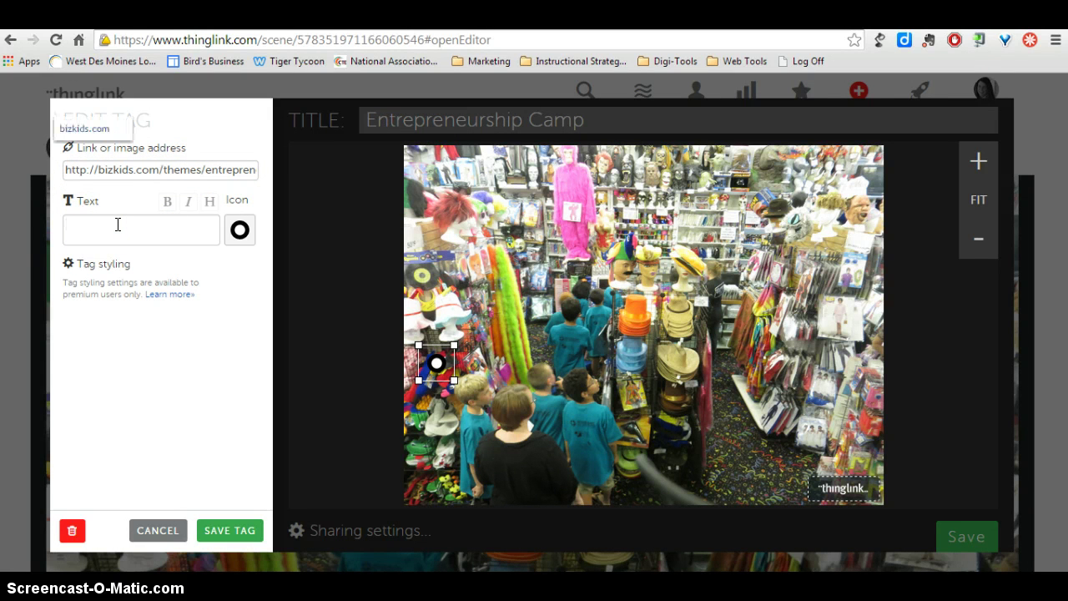
left_click(130, 220)
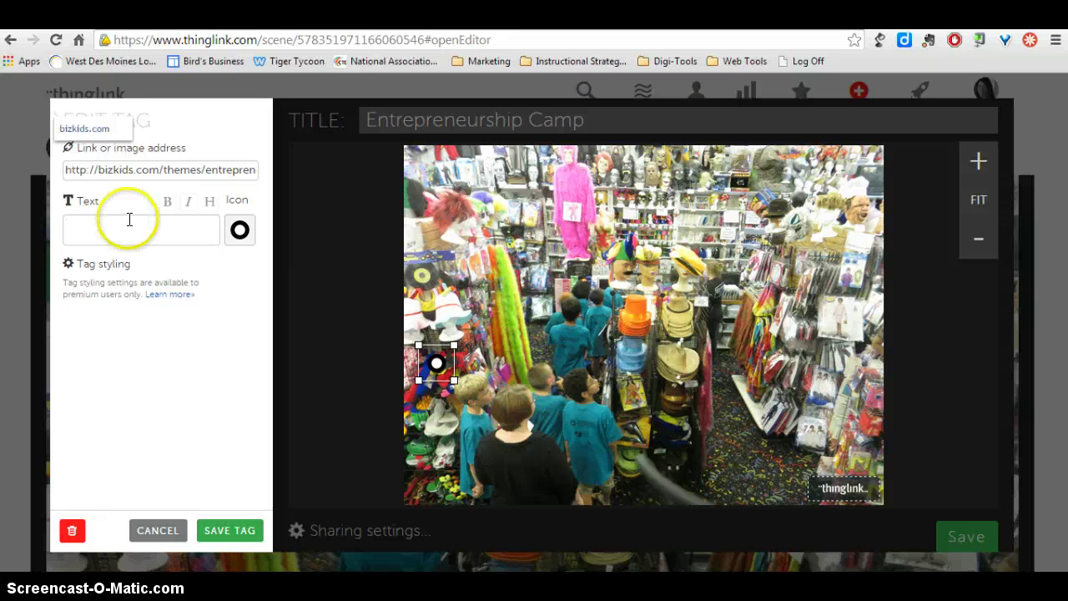
type("Biz Kid")
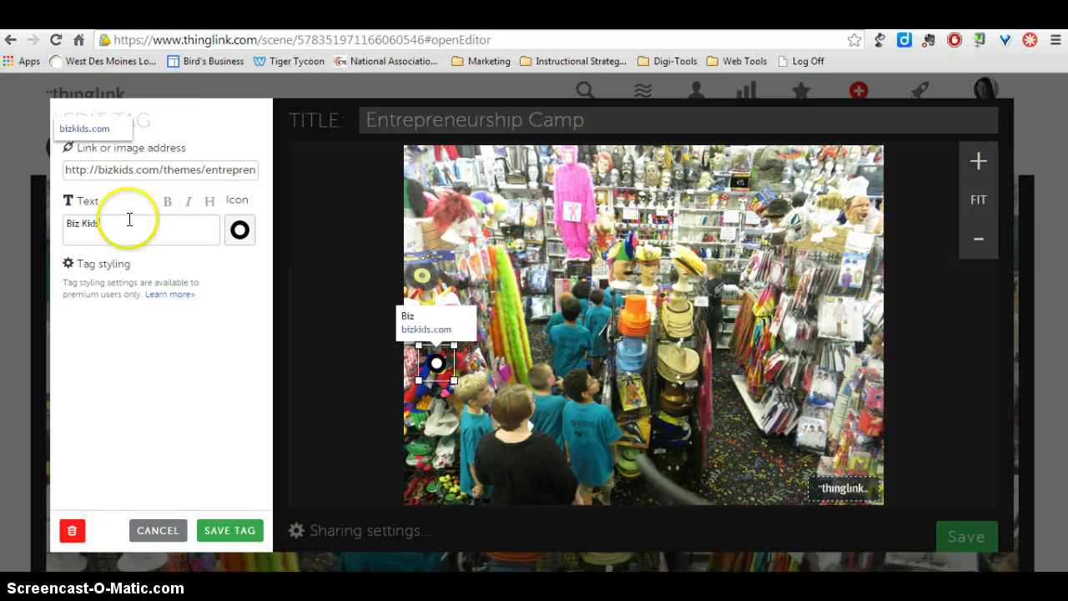
type("s")
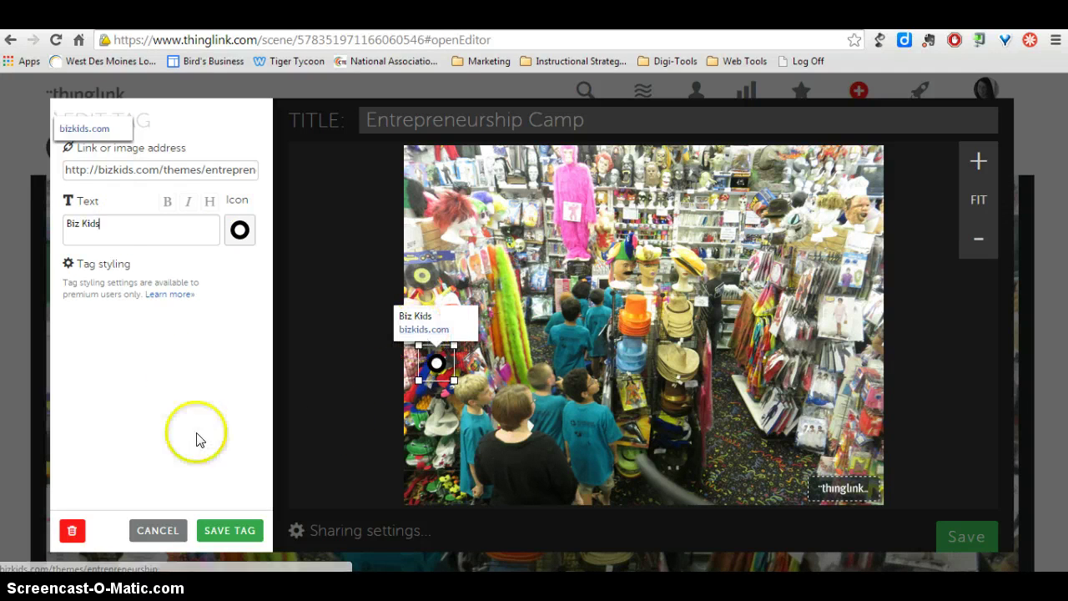
left_click(230, 531)
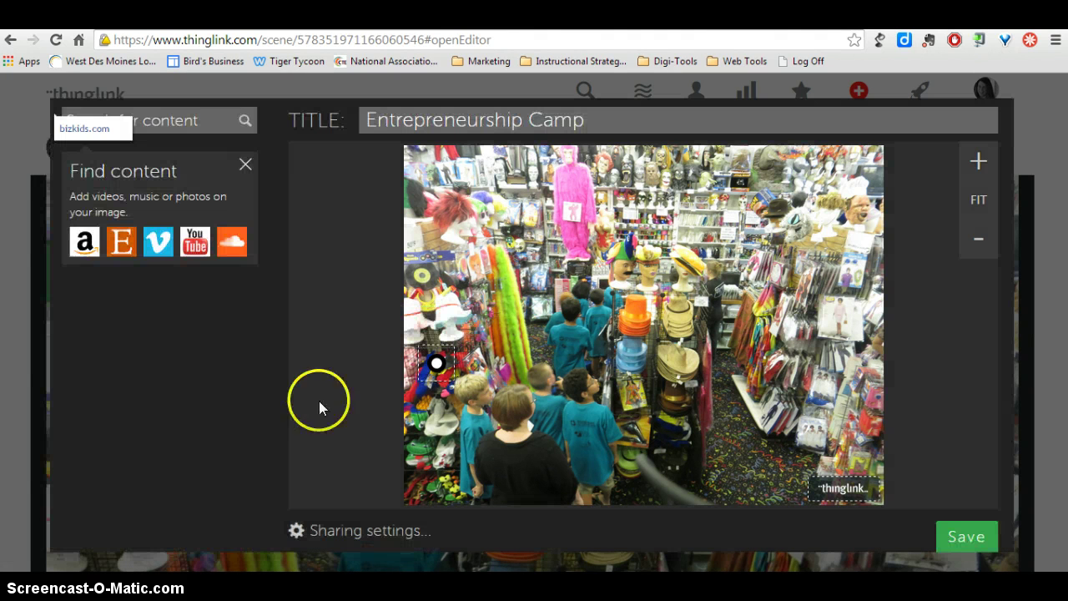
Step: Tag the upper right with theatricalshop.com, captioned 'Theatrical Shop in Valley Junction in West Des Moines, IA'
left_click(817, 177)
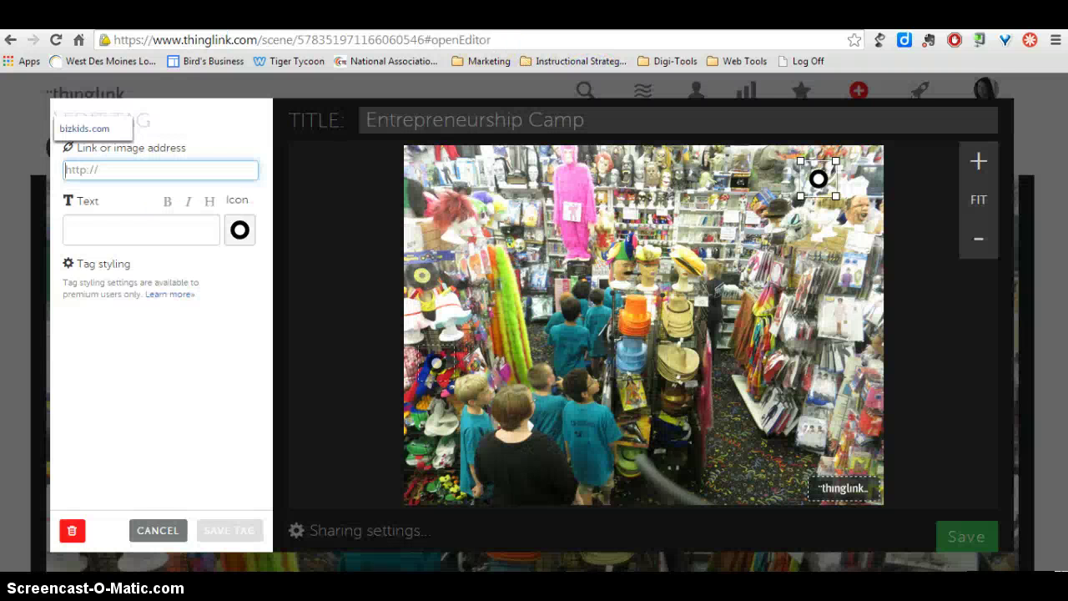
left_click(97, 170)
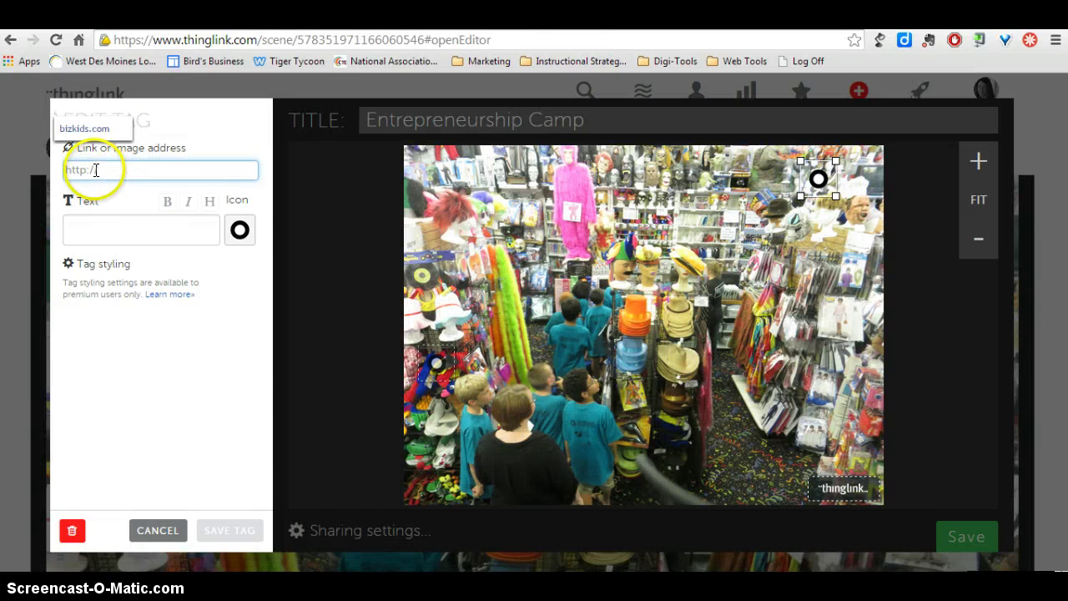
type("http://www.theatricalshop.com/")
left_click(116, 227)
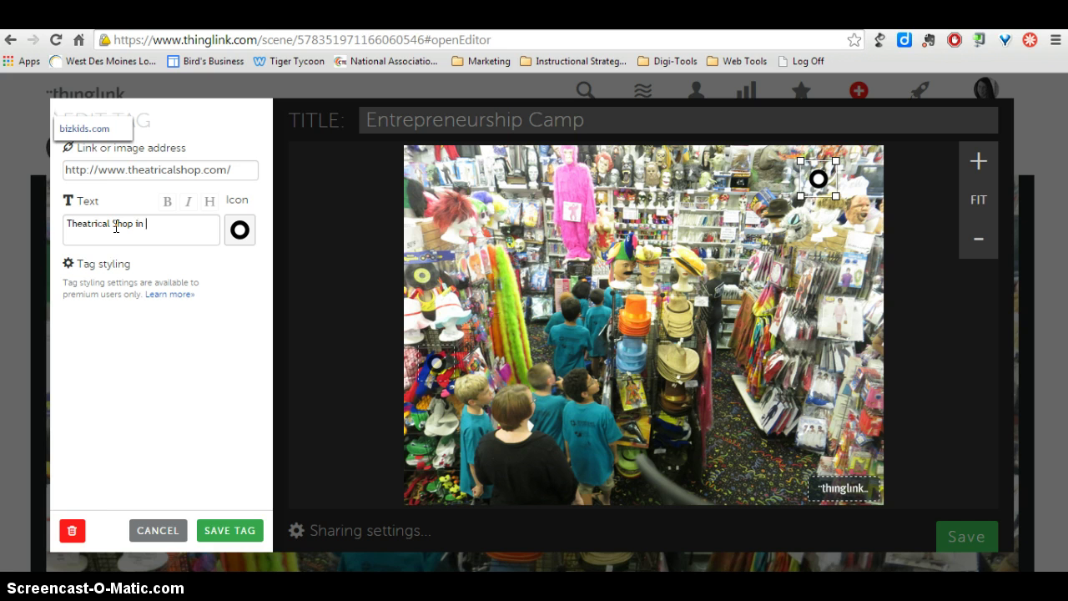
type("Theatrical Shop in Valley Junction in West D")
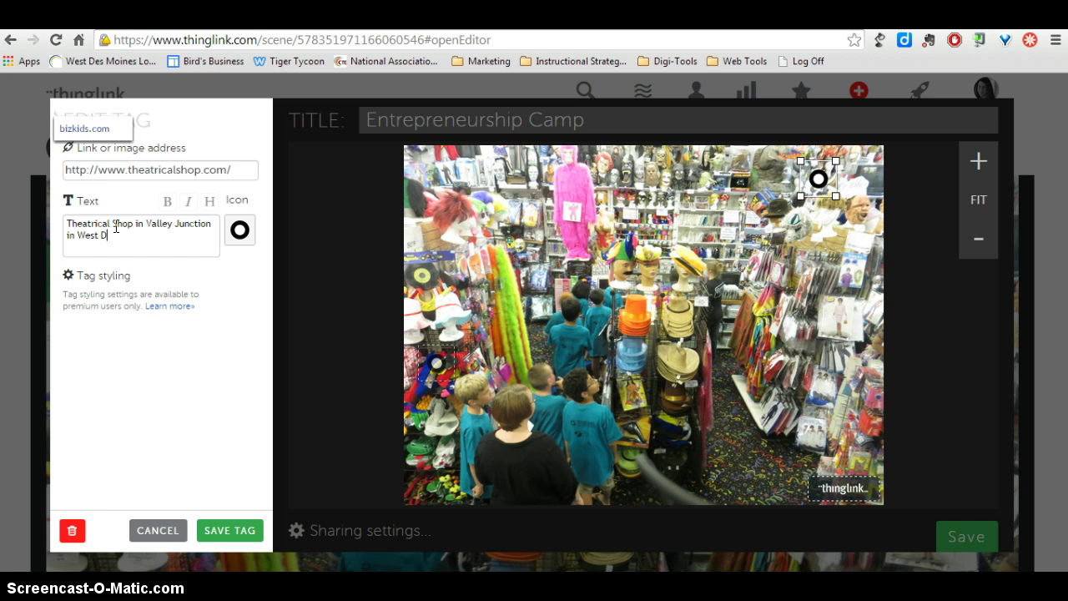
type("es Moines, IA")
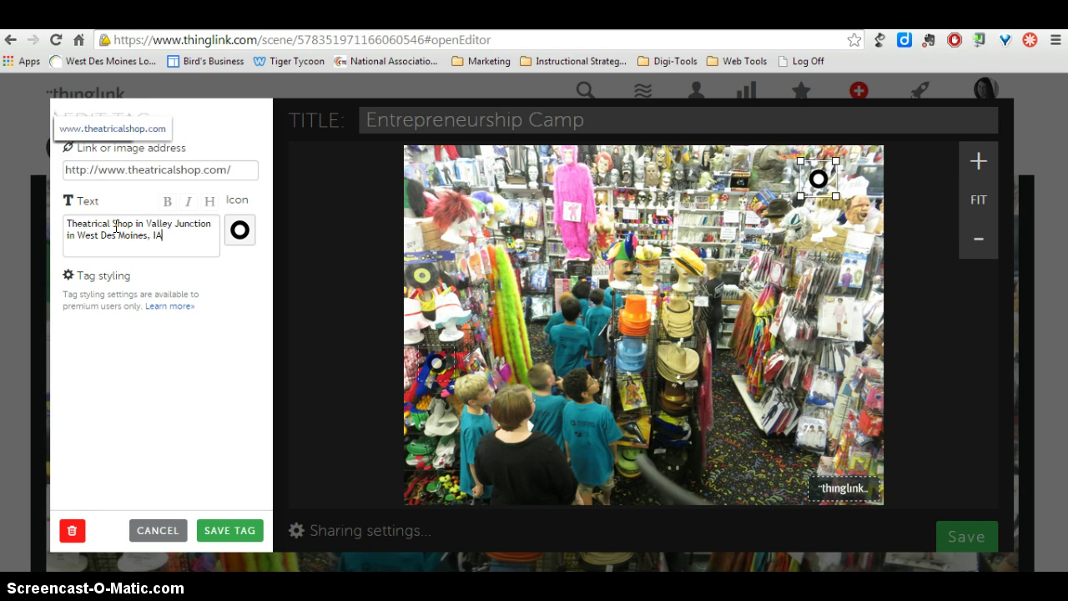
left_click(235, 532)
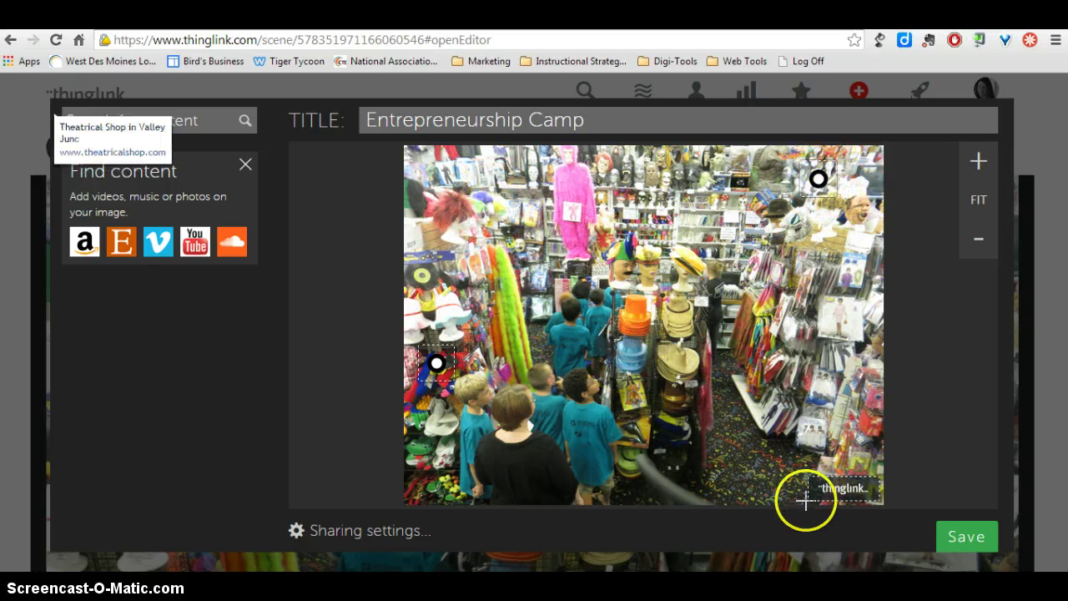
Step: Tag the photo's right side with the YouTube video link, captioned '99 Business Ideas for Kids'
left_click(750, 366)
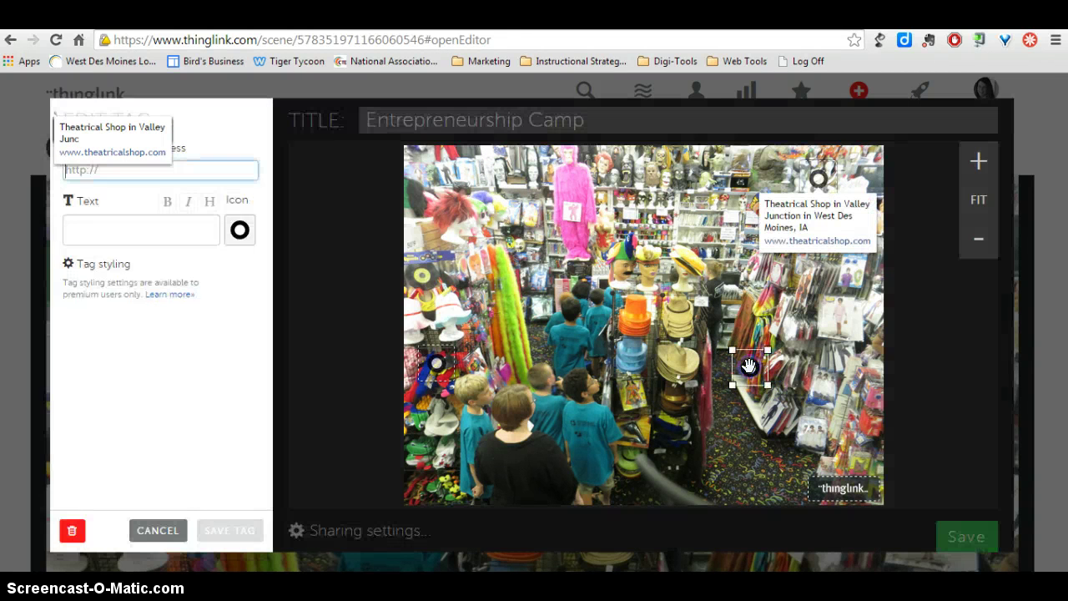
key("ctrl+Tab")
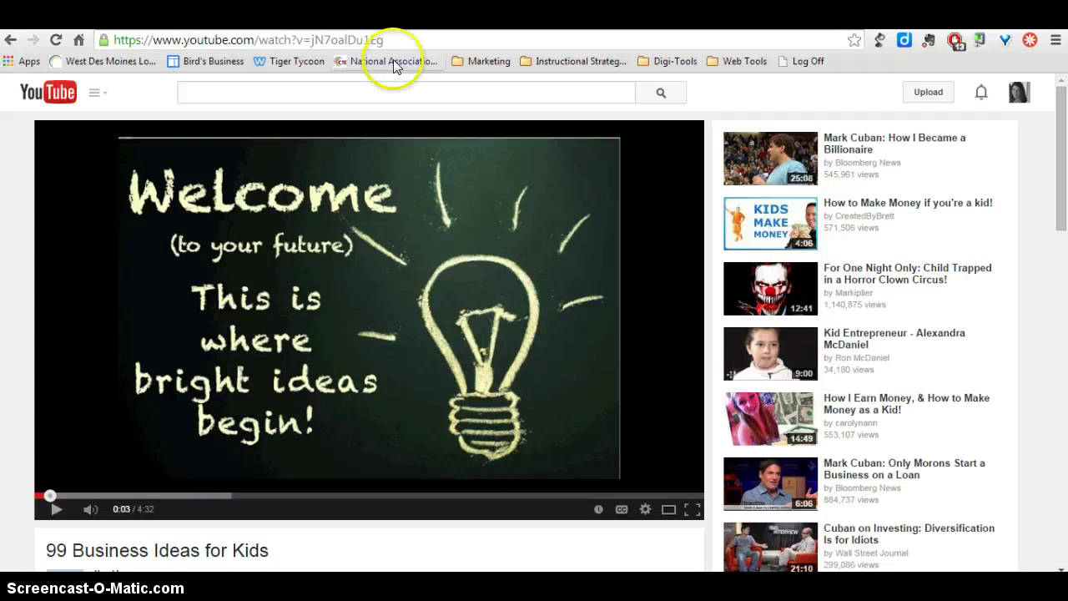
left_click(399, 42)
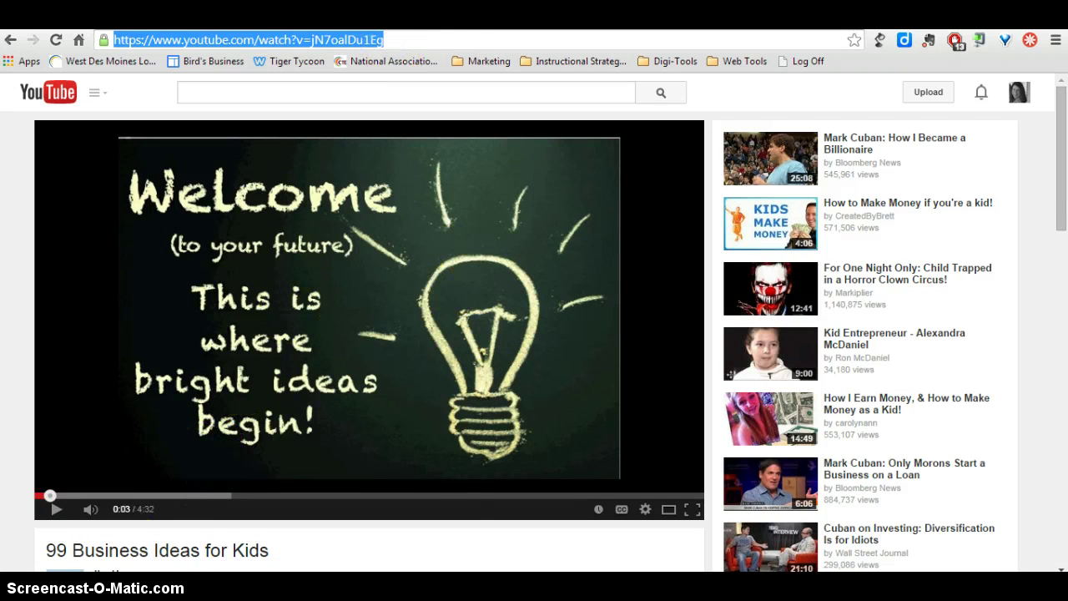
key("ctrl+shift+Tab")
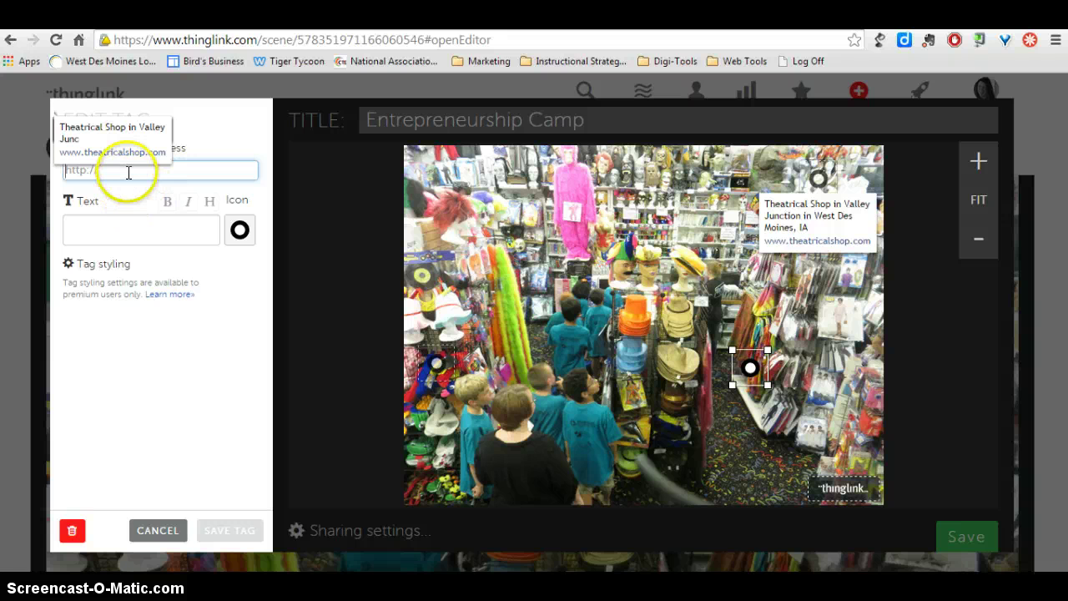
key("ctrl+v")
left_click(96, 225)
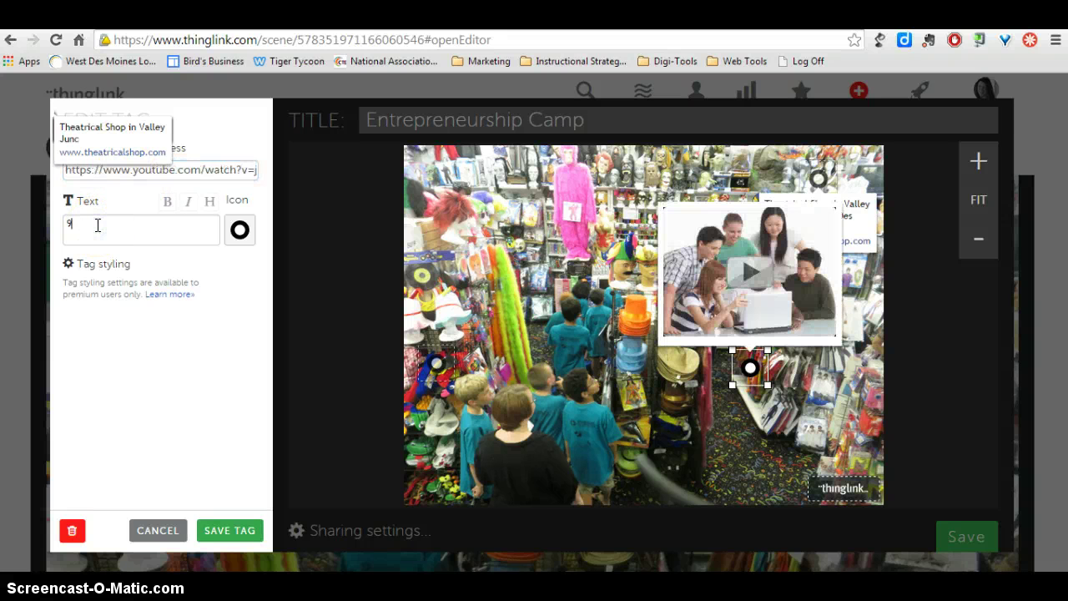
type("99 Business I")
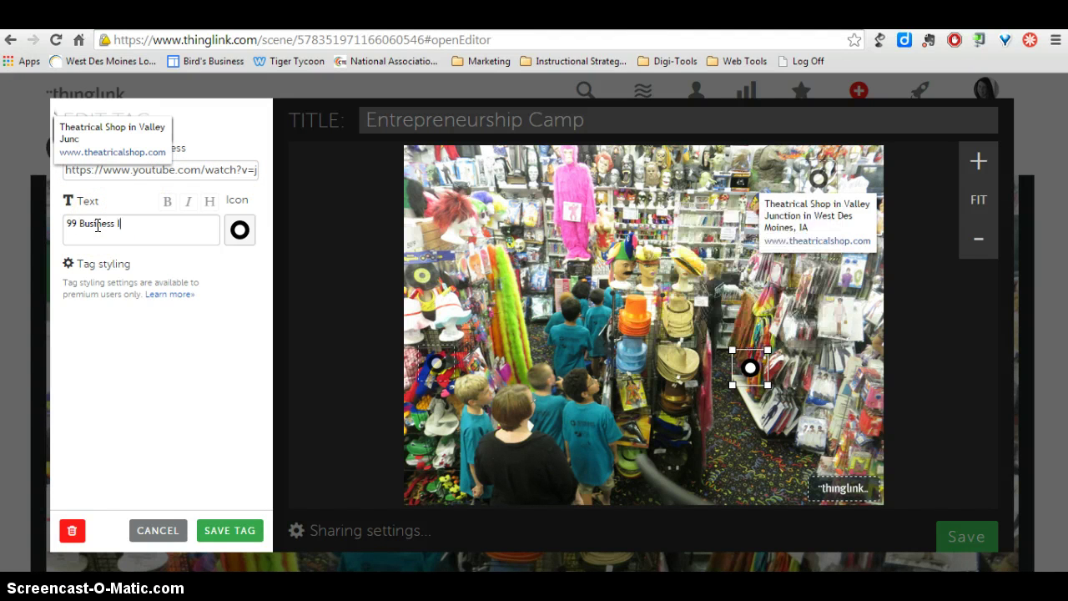
type("deas for Kids")
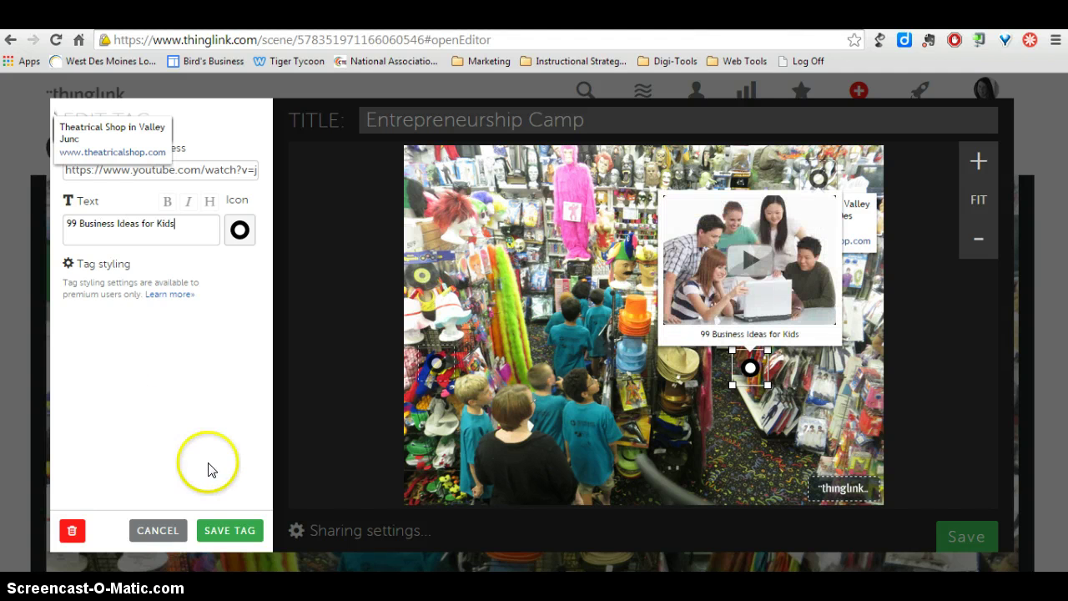
left_click(229, 531)
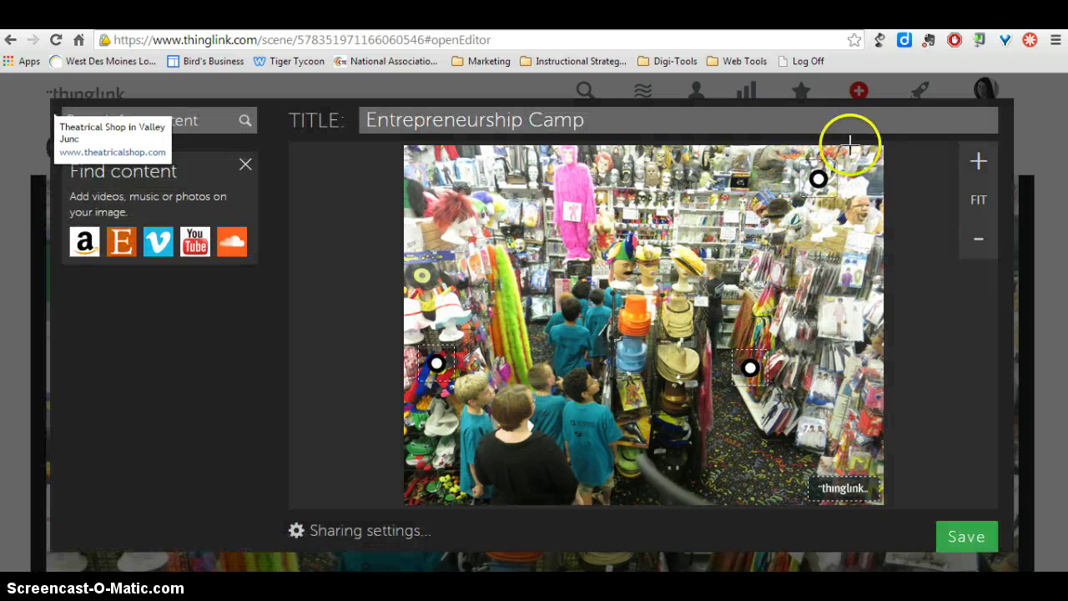
Step: Add an upper-left text tag about the 5th & 6th graders' field trip, then save the image
left_click(491, 167)
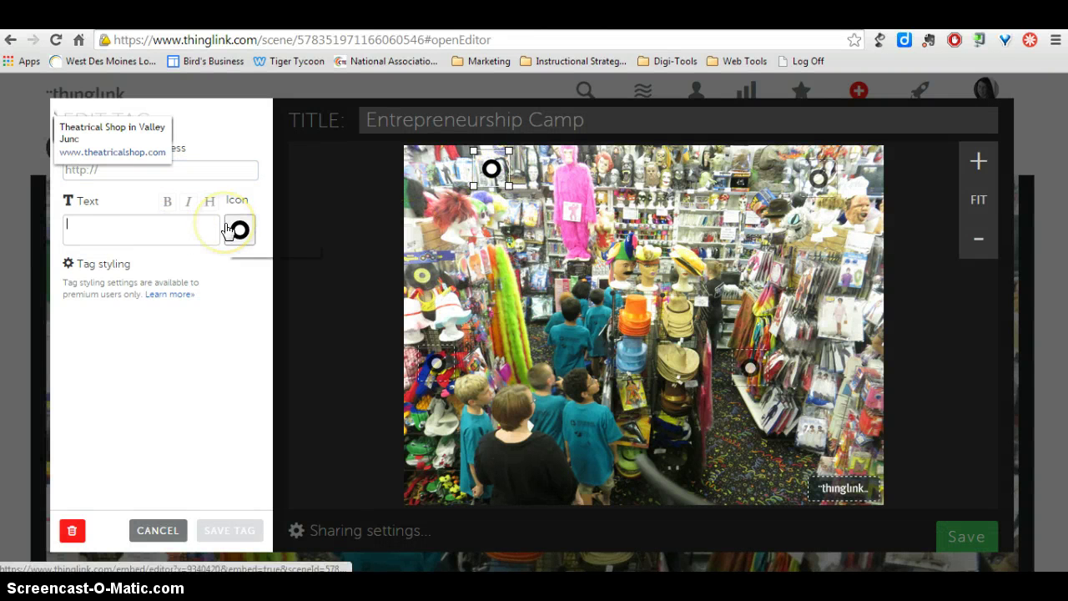
type("This is a picture of 5th")
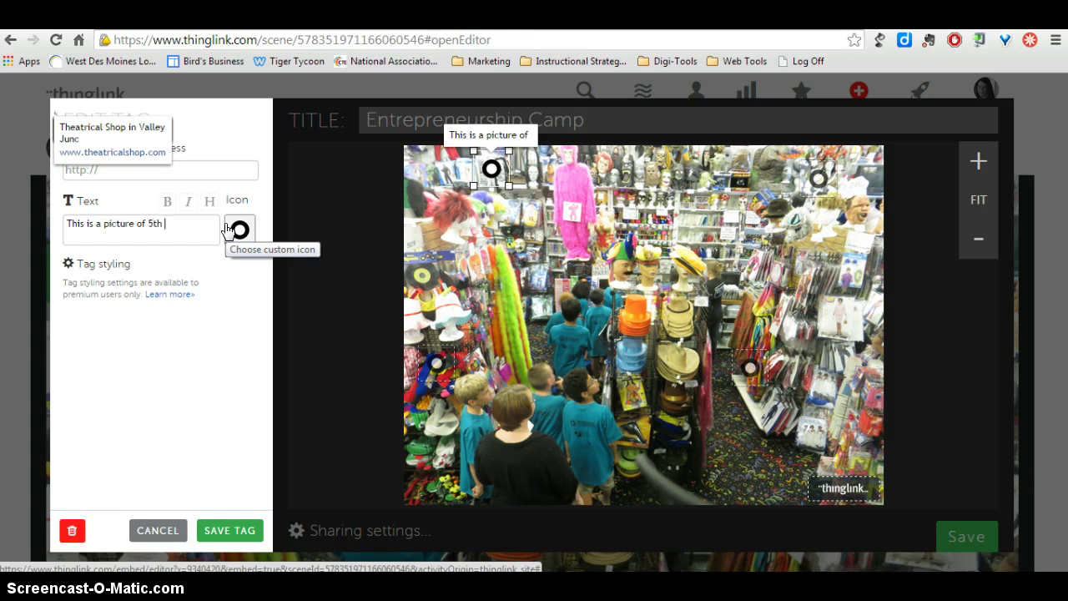
type("grade field trip during Entrepre")
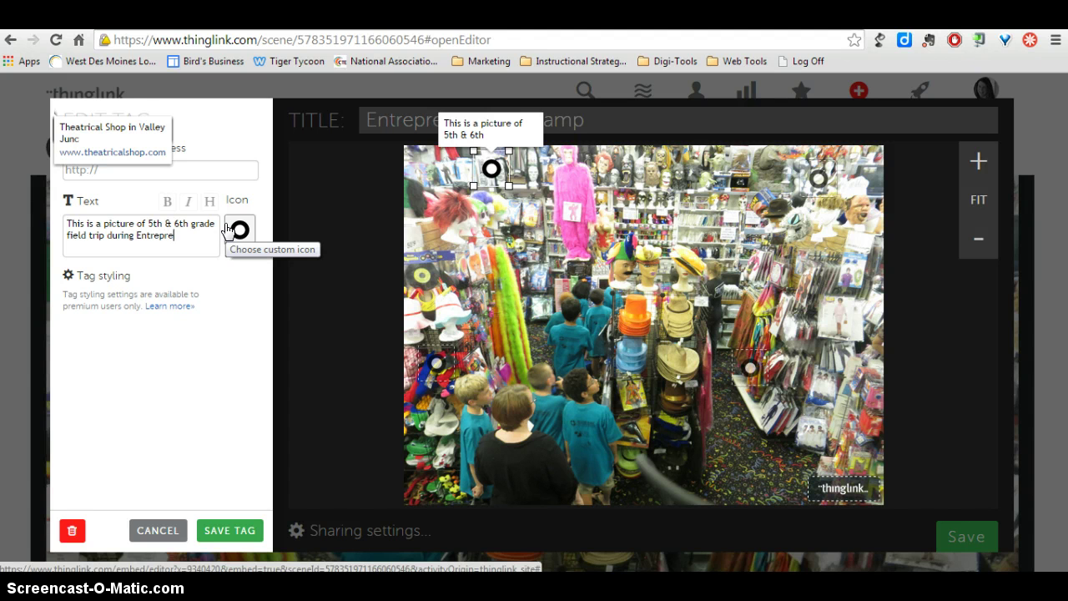
type("camp")
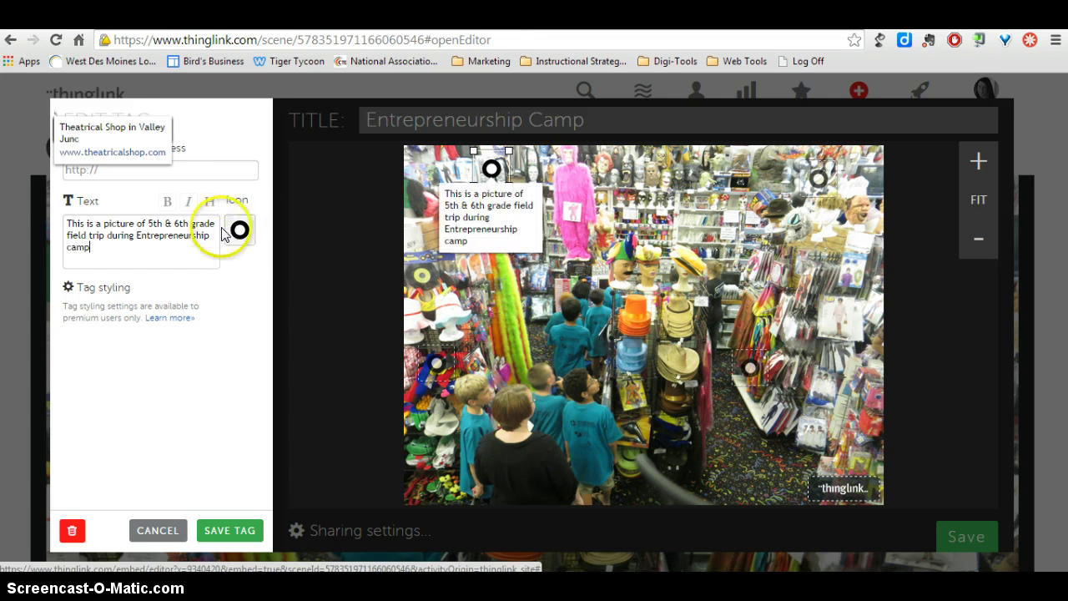
left_click(212, 222)
type("rs on a")
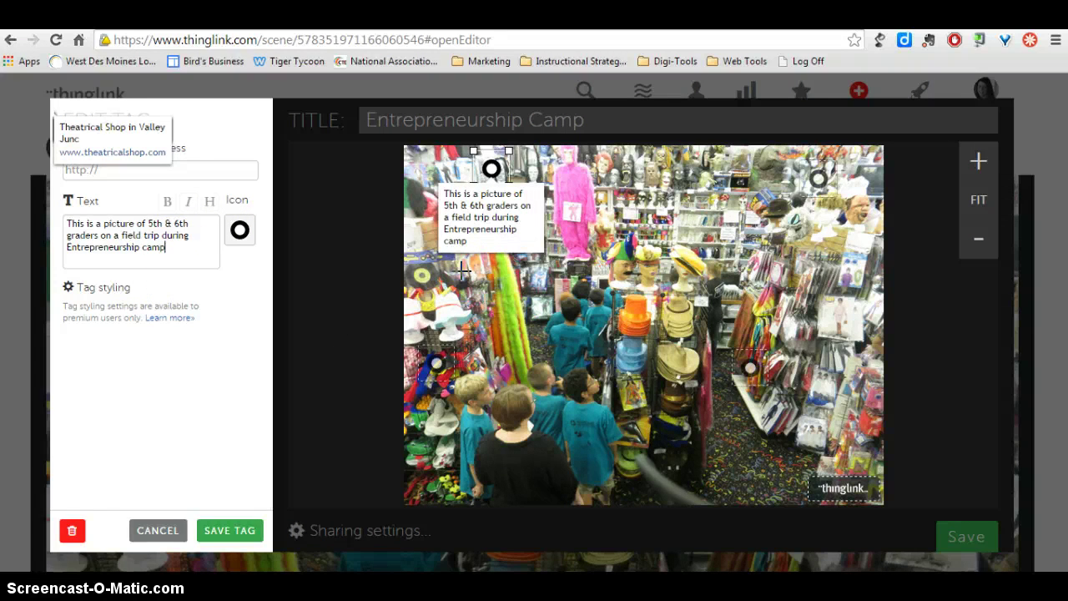
left_click(233, 530)
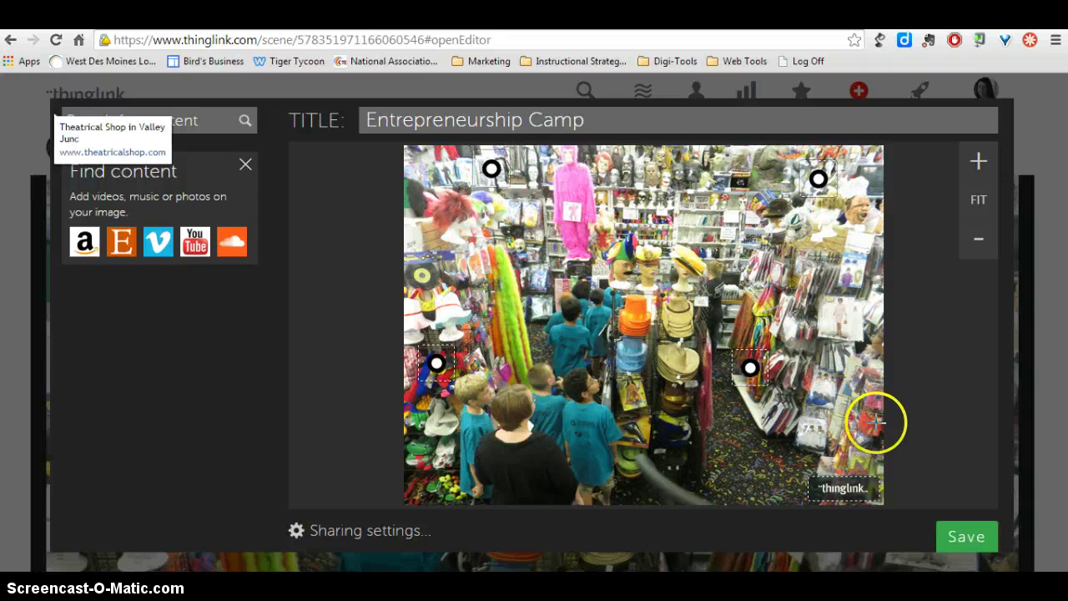
left_click(975, 534)
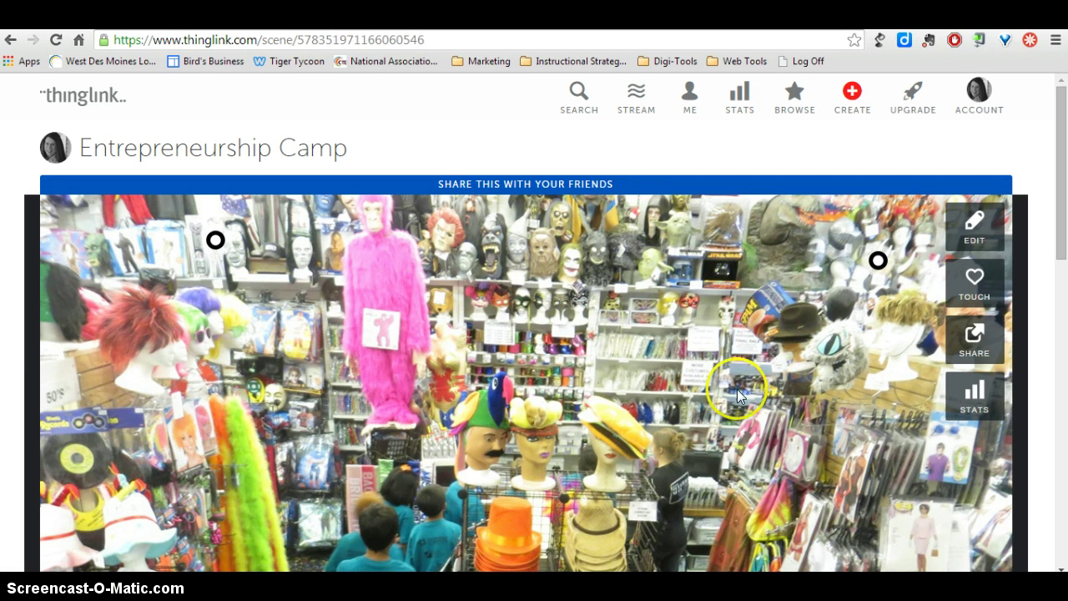
Step: Open the SHARE panel for the Entrepreneurship Camp image to get its link and embed code
left_click(975, 338)
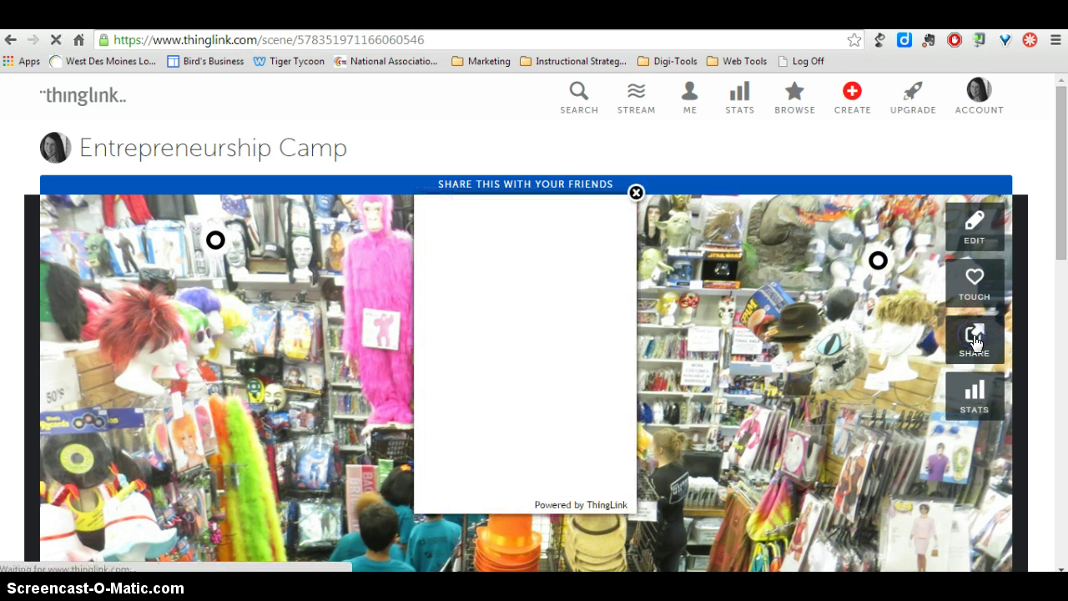